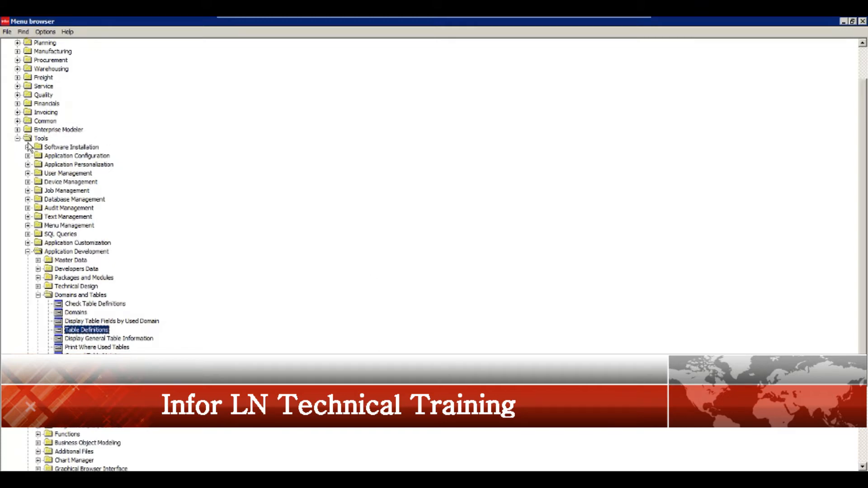
# Step: Open the Table Definitions session under Tools, Application Development, Domains and Tables
pyautogui.click(41, 139)
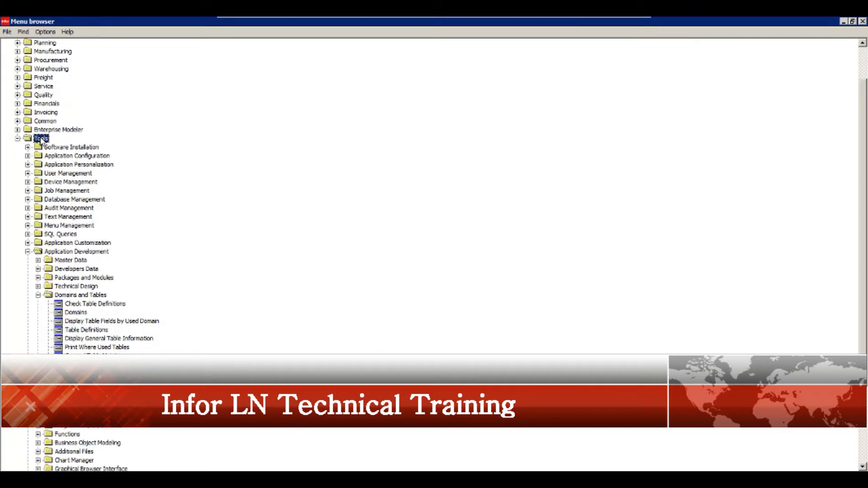
pyautogui.click(69, 254)
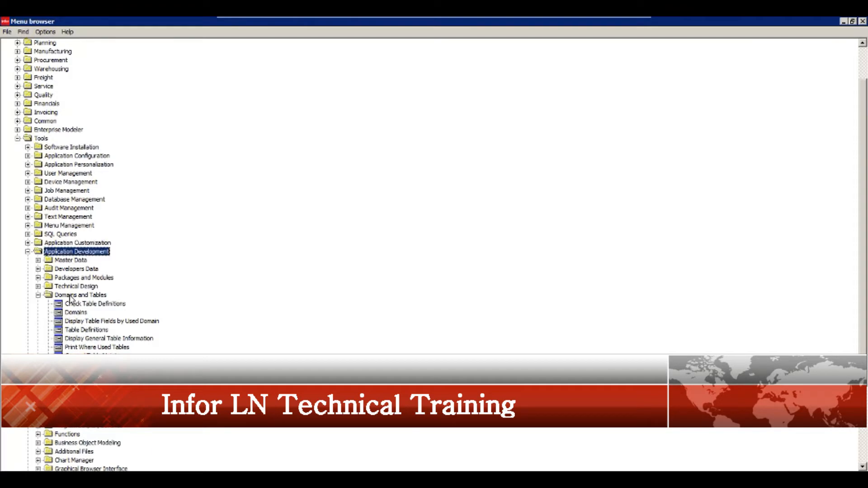
pyautogui.click(70, 296)
pyautogui.click(79, 330)
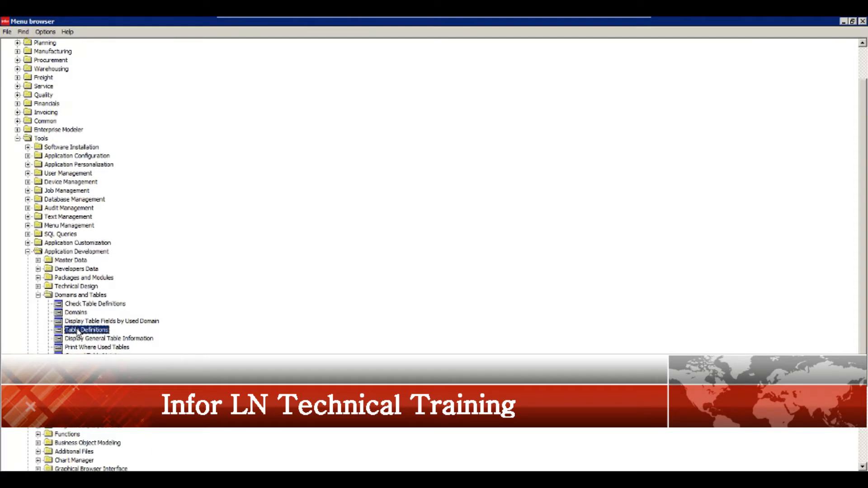
pyautogui.doubleClick(79, 333)
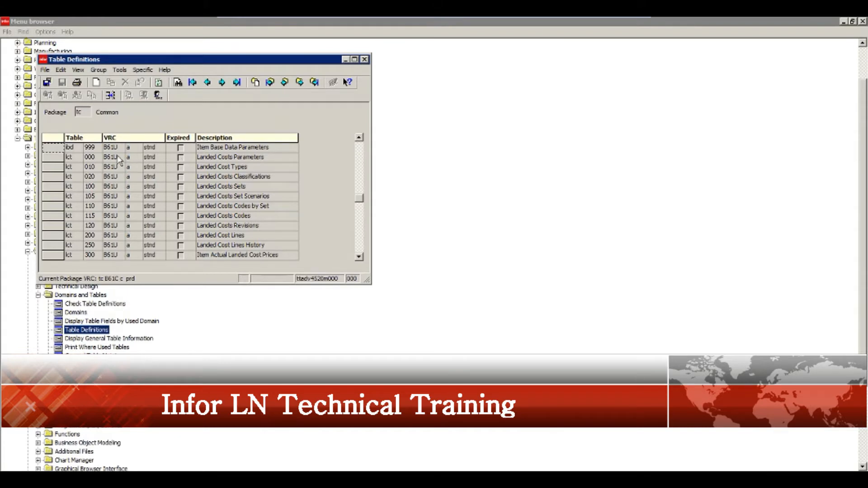
# Step: Examine the existing ibd table numbers and their VRC codes in package tc
pyautogui.click(116, 151)
pyautogui.scroll(1, 116, 151)
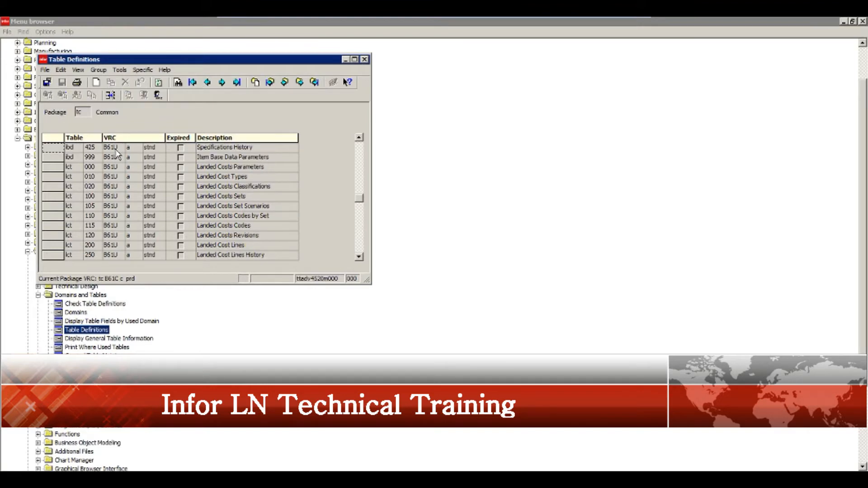
pyautogui.click(91, 158)
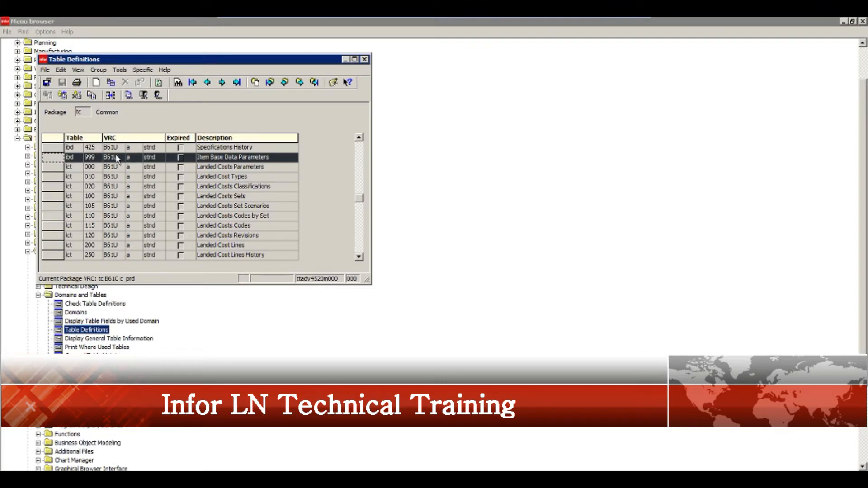
pyautogui.click(107, 149)
pyautogui.click(103, 159)
pyautogui.click(117, 140)
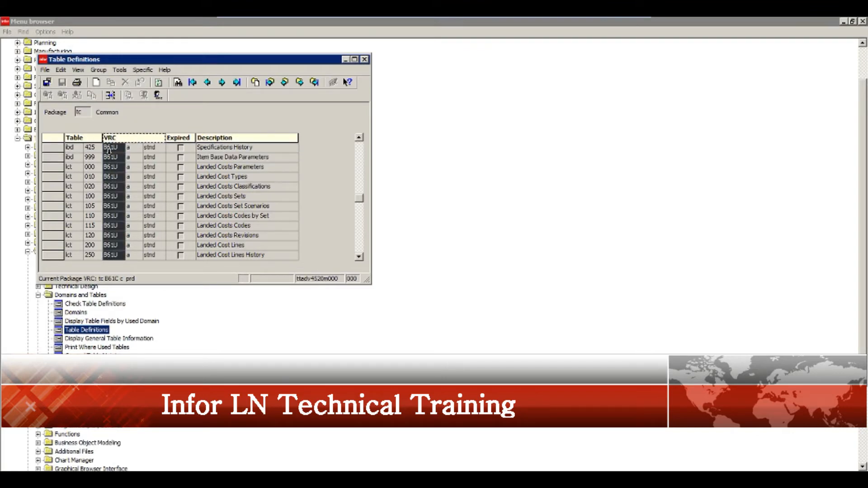
pyautogui.click(110, 149)
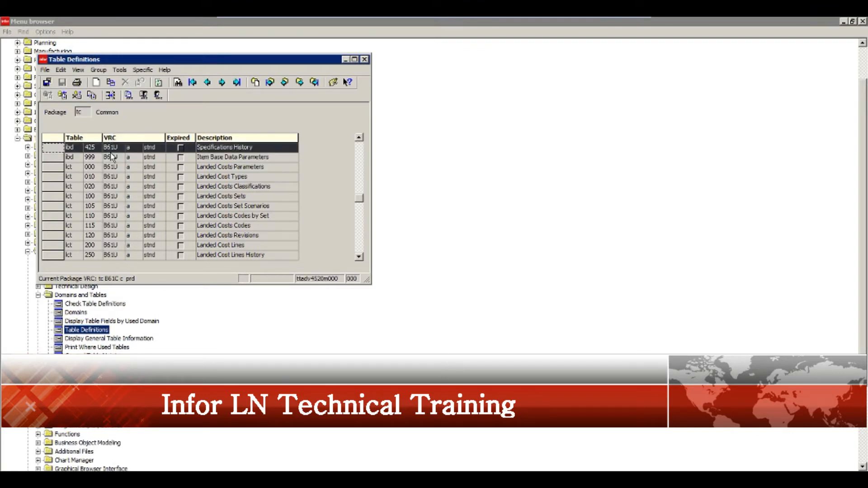
# Step: Create a new table in package tc with module ibd, table number 998 and description Item Data
pyautogui.click(101, 86)
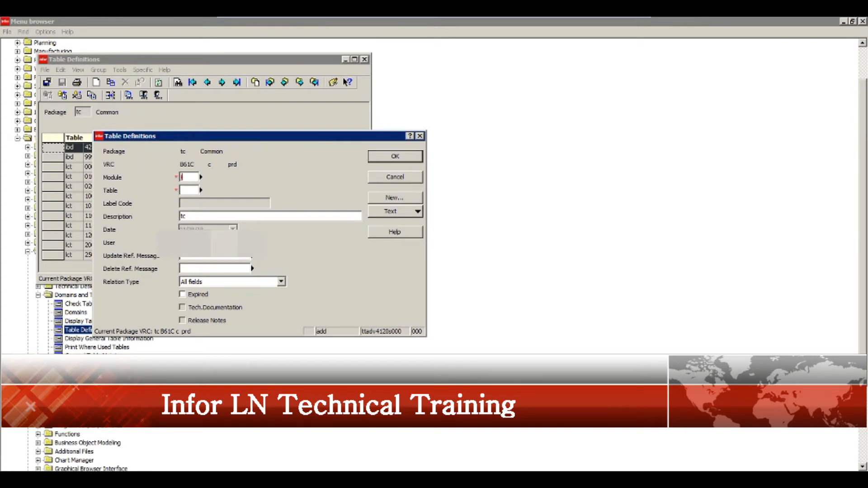
pyautogui.write('ibd')
pyautogui.press('Tab')
pyautogui.write('998')
pyautogui.press('Tab')
pyautogui.write('My')
pyautogui.press('BackSpace')
pyautogui.press('BackSpace')
pyautogui.press('BackSpace')
pyautogui.write('Item Cod')
pyautogui.press('BackSpace')
pyautogui.press('BackSpace')
pyautogui.press('BackSpace')
pyautogui.write('Data')
pyautogui.click(392, 157)
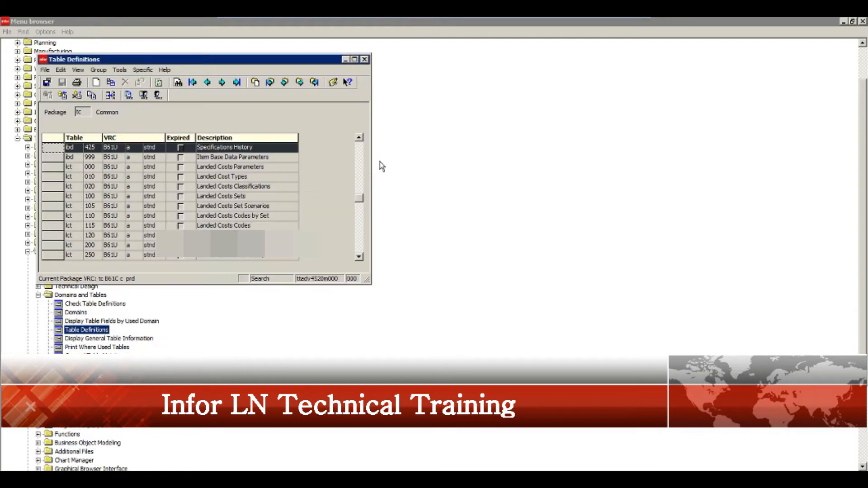
# Step: Open the details of the ibd 998 Item Data table and maximize its window
pyautogui.click(213, 159)
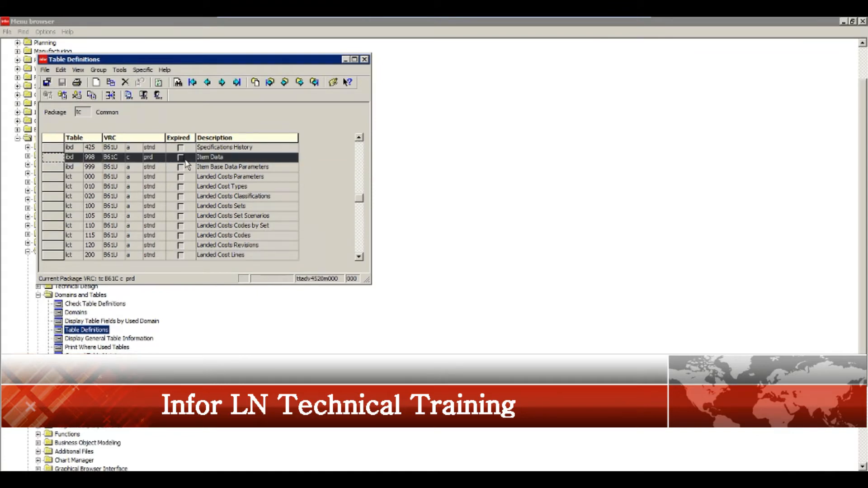
pyautogui.doubleClick(185, 160)
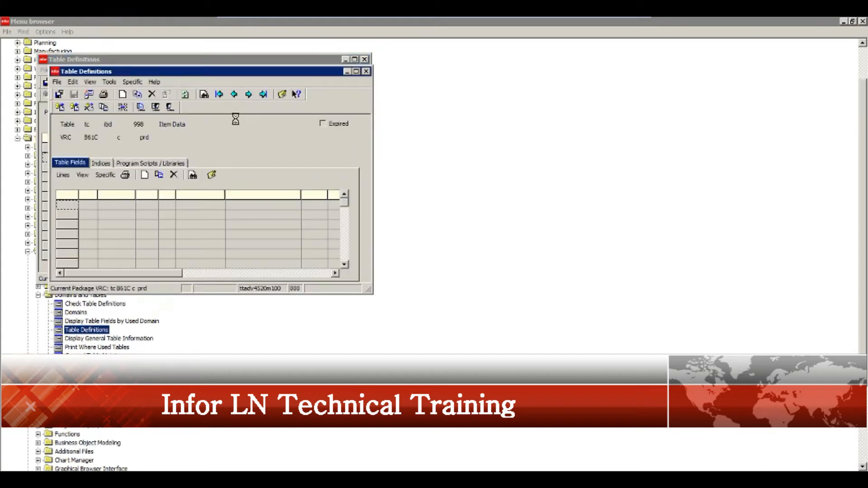
pyautogui.click(356, 71)
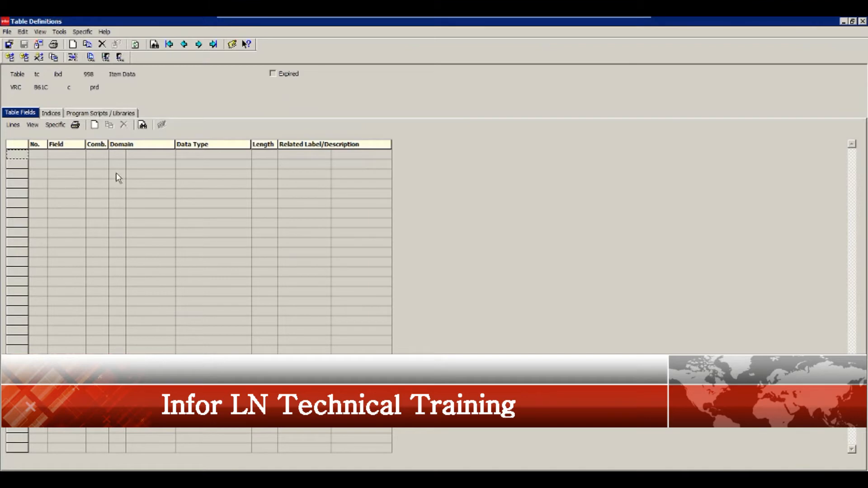
# Step: Start a new table field named item and assign it the domain tc item
pyautogui.click(95, 126)
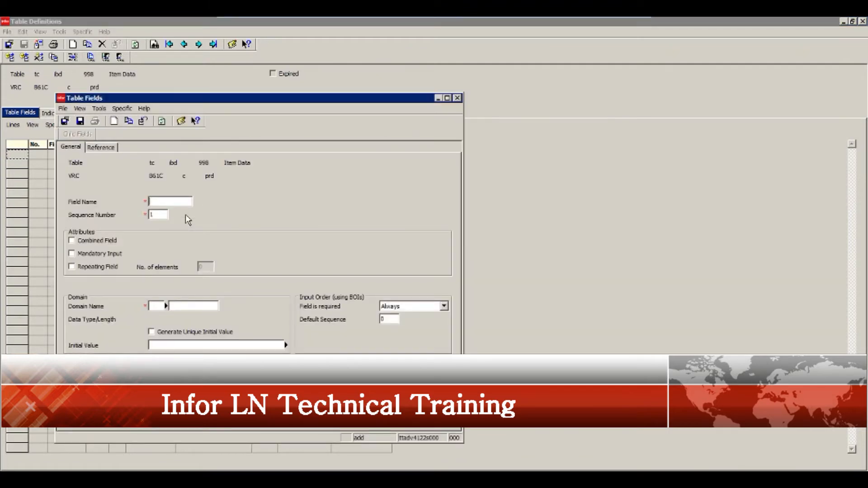
pyautogui.write('item')
pyautogui.press('Tab')
pyautogui.press('Tab')
pyautogui.press('Tab')
pyautogui.press('Tab')
pyautogui.press('Tab')
pyautogui.write('tc')
pyautogui.press('Tab')
pyautogui.write('item')
pyautogui.press('Tab')
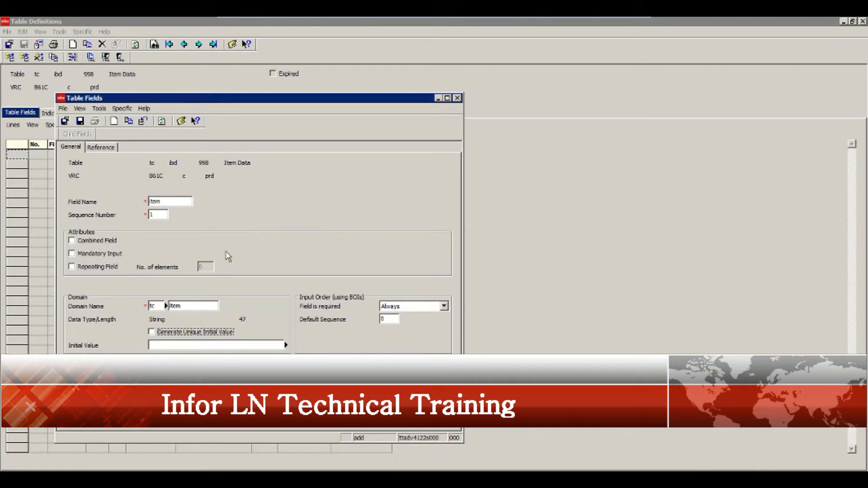
# Step: Describe the item field as My Item, save it and close its details
pyautogui.doubleClick(175, 306)
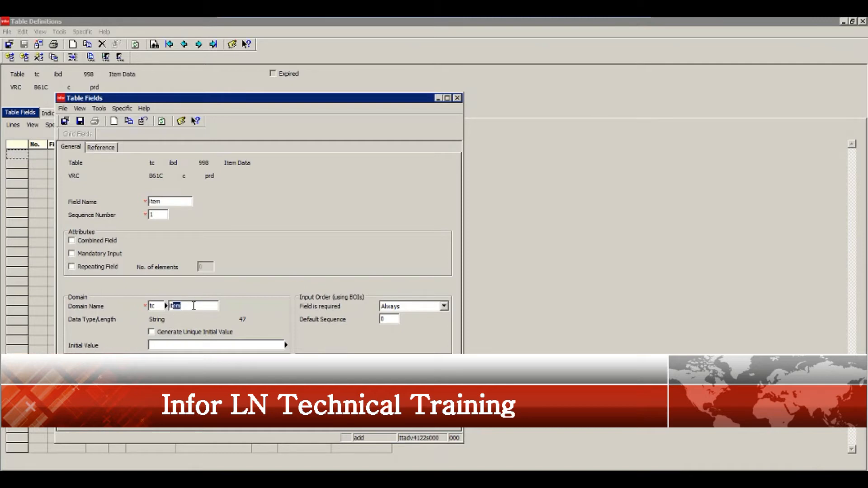
pyautogui.press('Tab')
pyautogui.press('Tab')
pyautogui.hotkey('ctrl', 's')
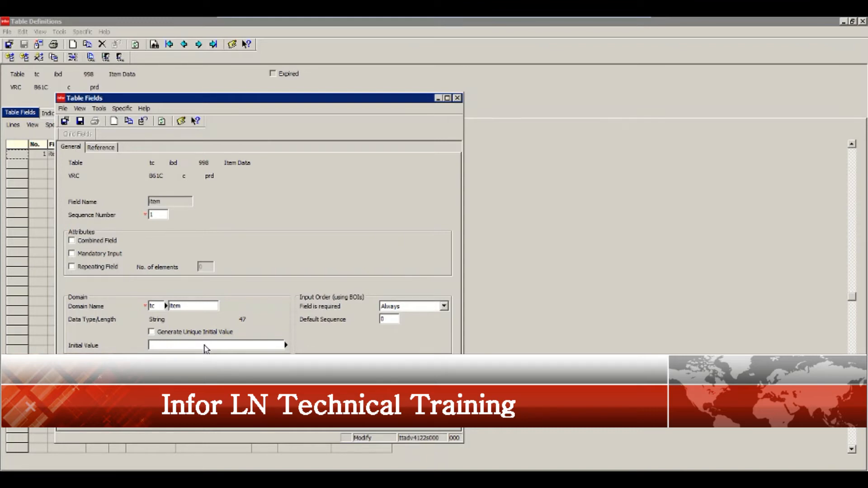
pyautogui.click(65, 121)
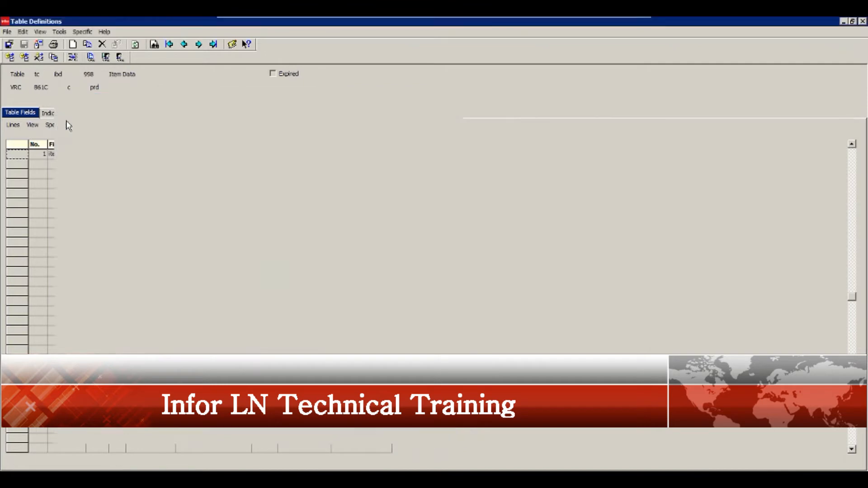
# Step: Start a second table field named dsca and assign it the domain tc dsca
pyautogui.click(94, 125)
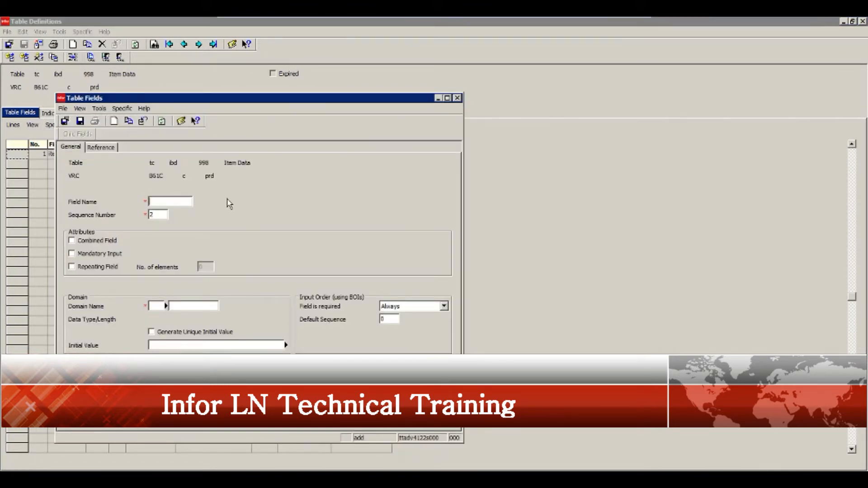
pyautogui.write('dsca')
pyautogui.press('Tab')
pyautogui.press('Tab')
pyautogui.press('Tab')
pyautogui.press('Tab')
pyautogui.press('Tab')
pyautogui.write('tc')
pyautogui.press('Tab')
pyautogui.write('dsca')
pyautogui.press('Tab')
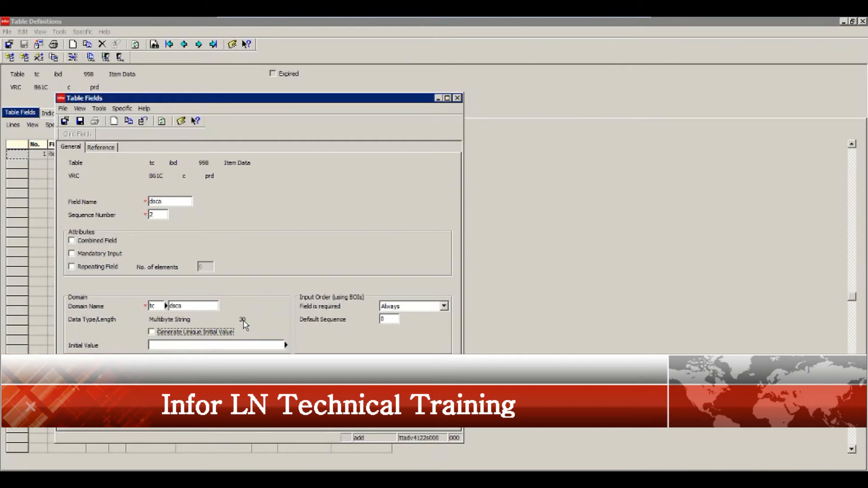
# Step: Describe the dsca field as My Description, save it and close its details
pyautogui.press('Tab')
pyautogui.press('Tab')
pyautogui.press('Tab')
pyautogui.press('Tab')
pyautogui.hotkey('ctrl', 's')
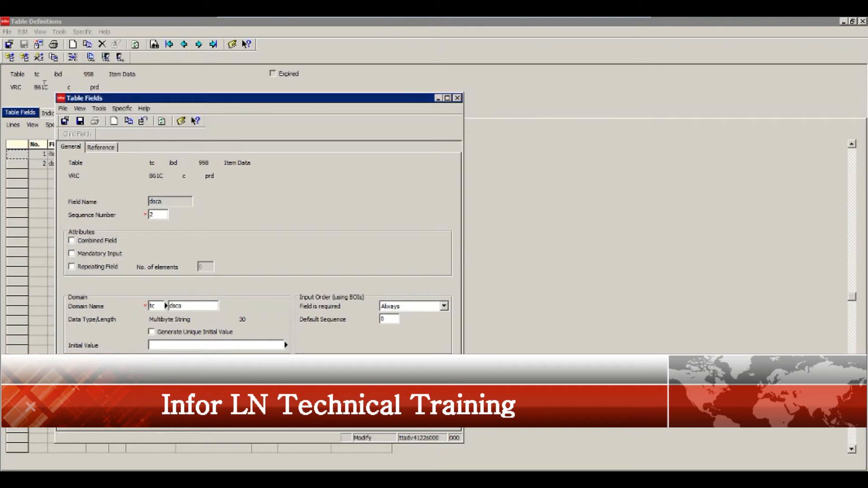
pyautogui.click(64, 121)
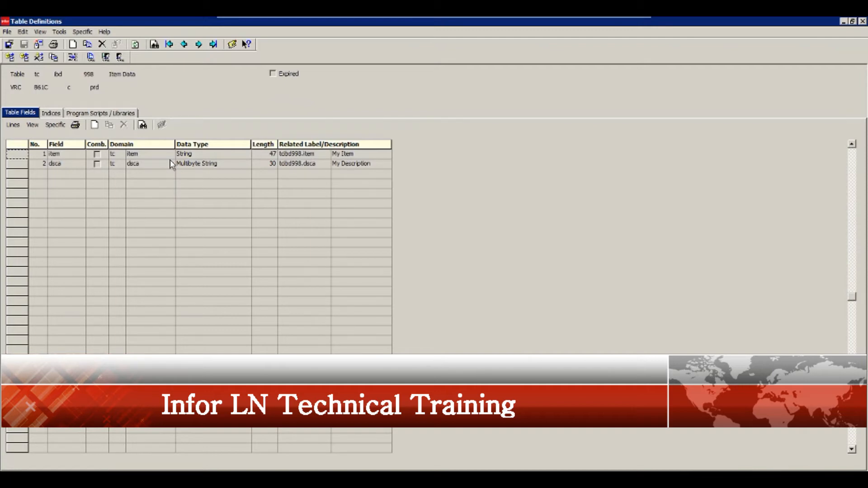
# Step: Create index 1 for the table with the item field as its first index part, and save it
pyautogui.click(56, 112)
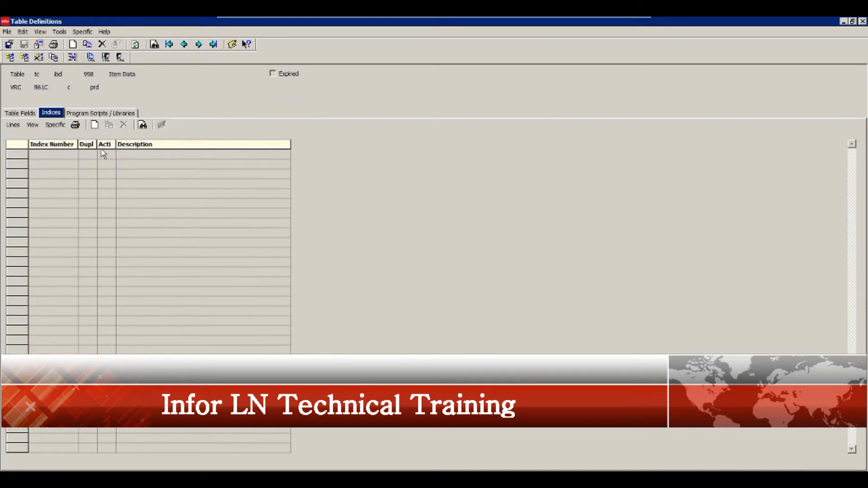
pyautogui.click(95, 125)
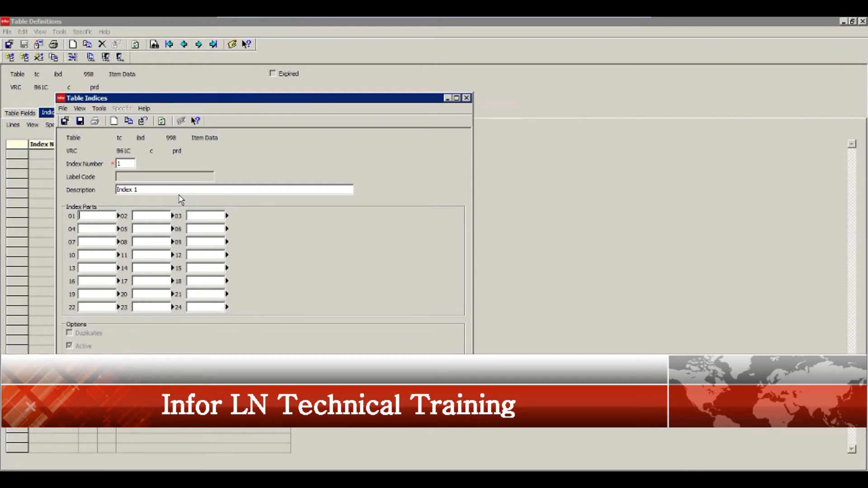
pyautogui.doubleClick(109, 216)
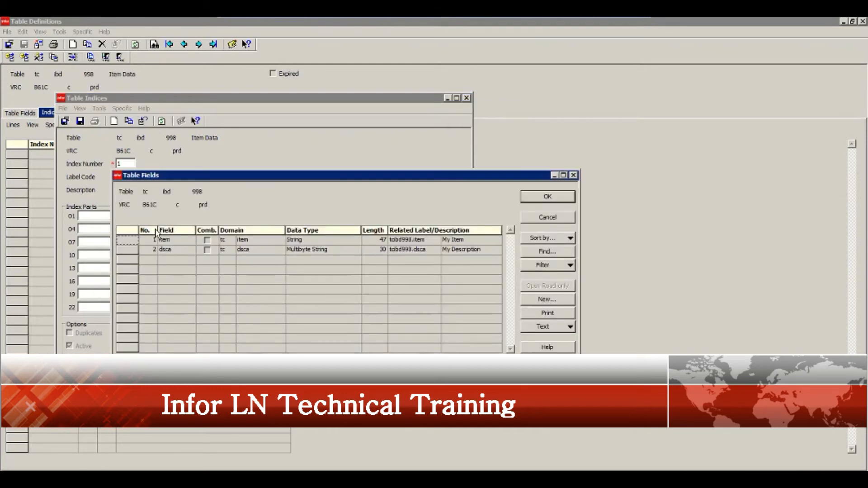
pyautogui.click(168, 240)
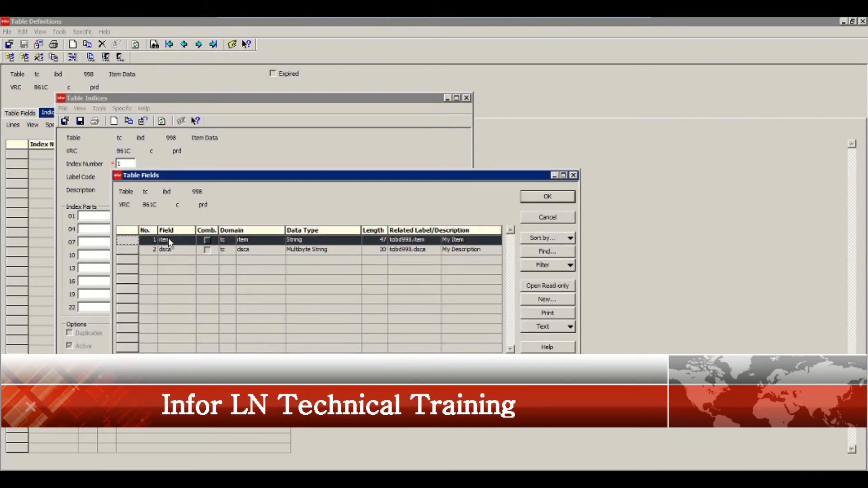
pyautogui.doubleClick(168, 240)
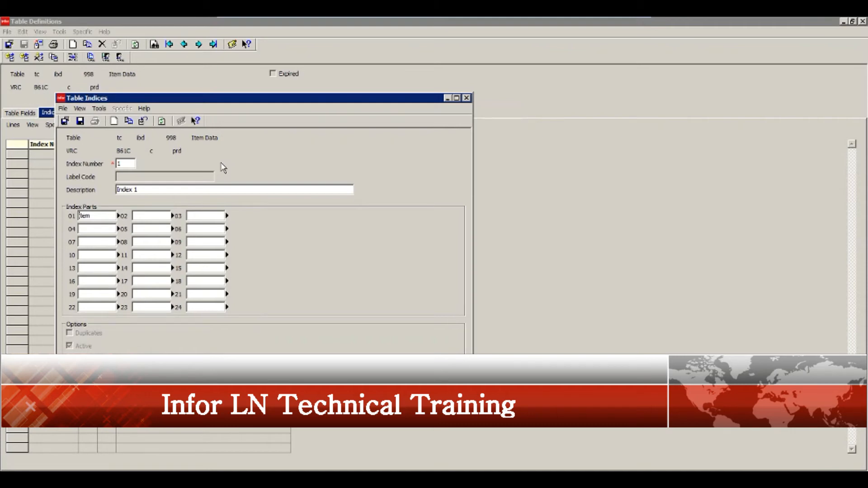
pyautogui.click(68, 120)
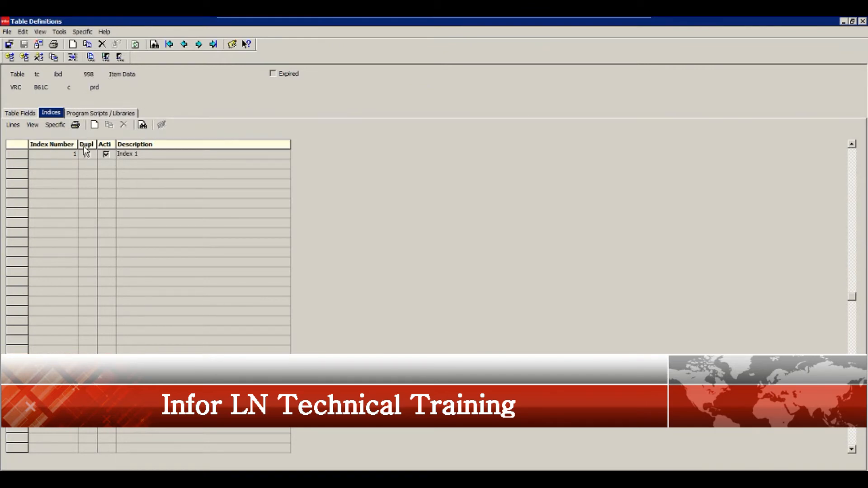
# Step: Start Convert to Runtime Data Dictionary from the table fields, excluding Domains and including Reconfigure Tables
pyautogui.click(35, 113)
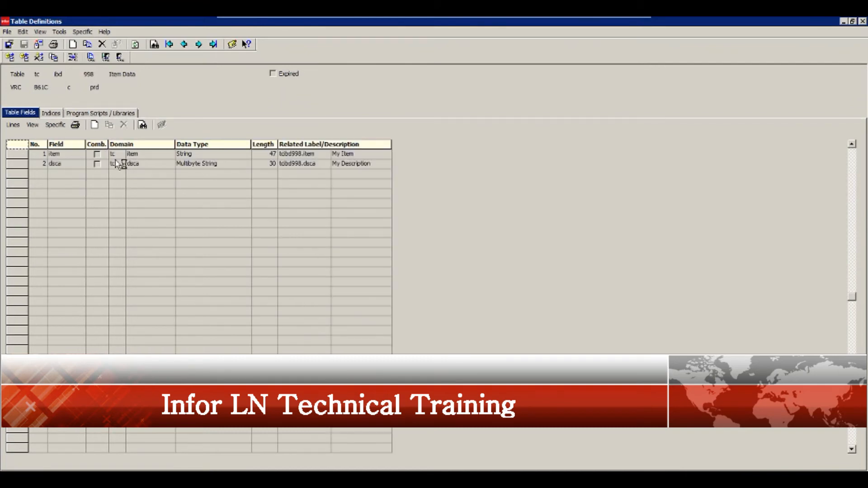
pyautogui.click(72, 57)
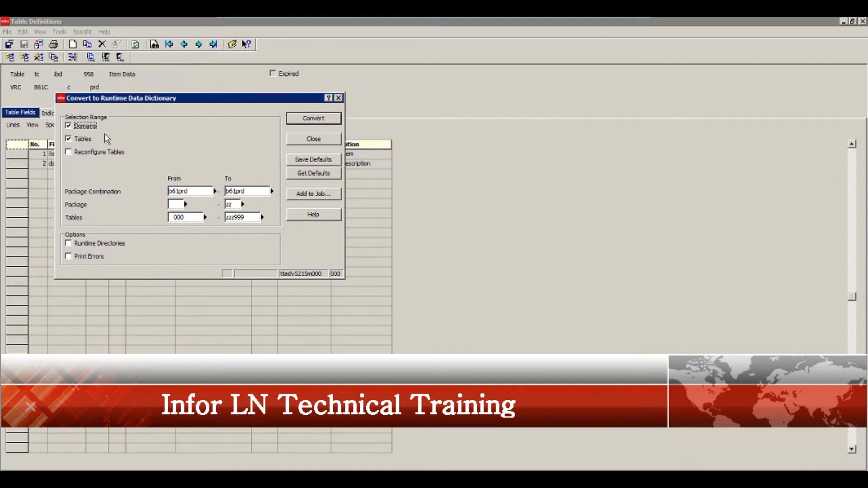
pyautogui.click(87, 128)
pyautogui.click(91, 152)
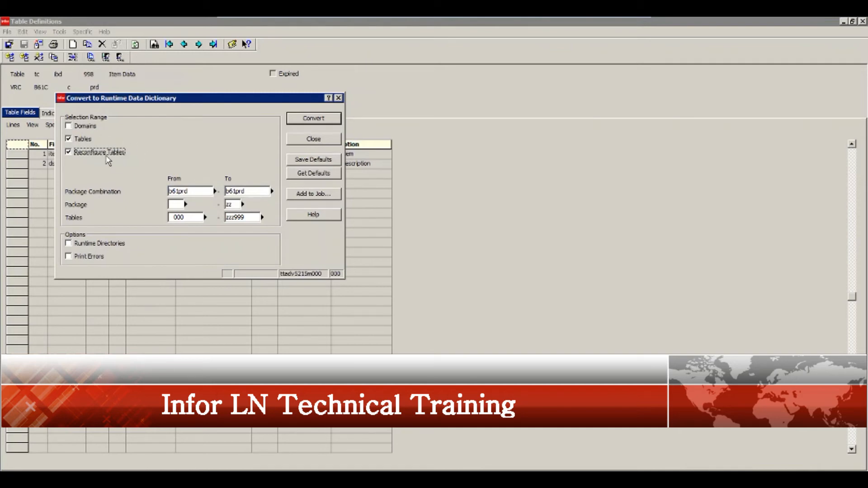
# Step: Limit the conversion to package tc and table ibd998, and enable Runtime Directories and Print Errors
pyautogui.click(174, 191)
pyautogui.click(181, 204)
pyautogui.write('tc')
pyautogui.press('Tab')
pyautogui.press('Tab')
pyautogui.write('ibd998')
pyautogui.press('Tab')
pyautogui.press('Tab')
pyautogui.click(97, 244)
pyautogui.click(81, 259)
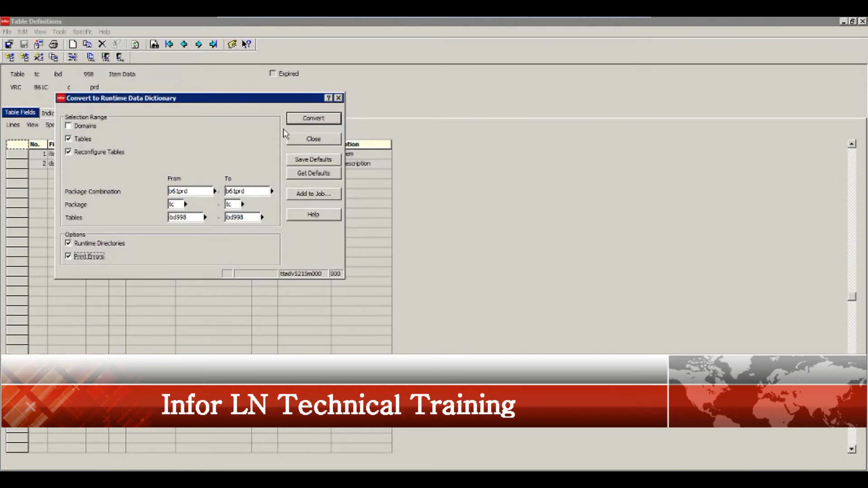
# Step: Run the runtime data dictionary conversion with output device d, and close the conversion dialog
pyautogui.click(297, 122)
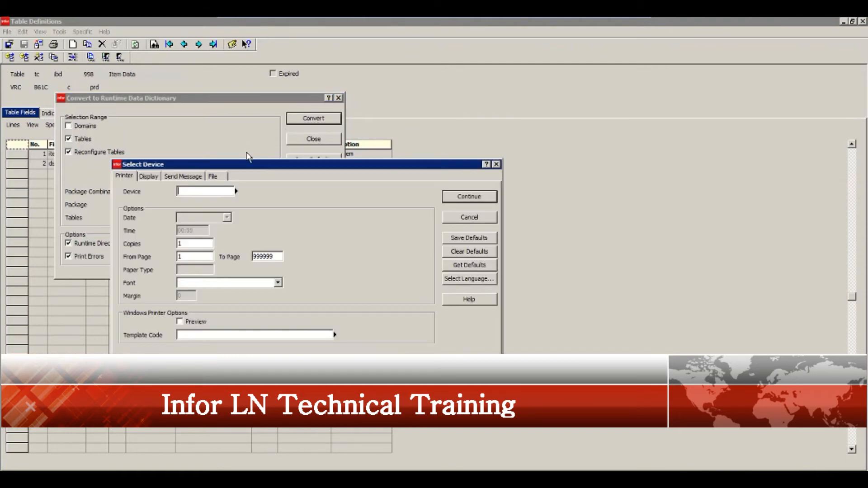
pyautogui.write('d')
pyautogui.press('Return')
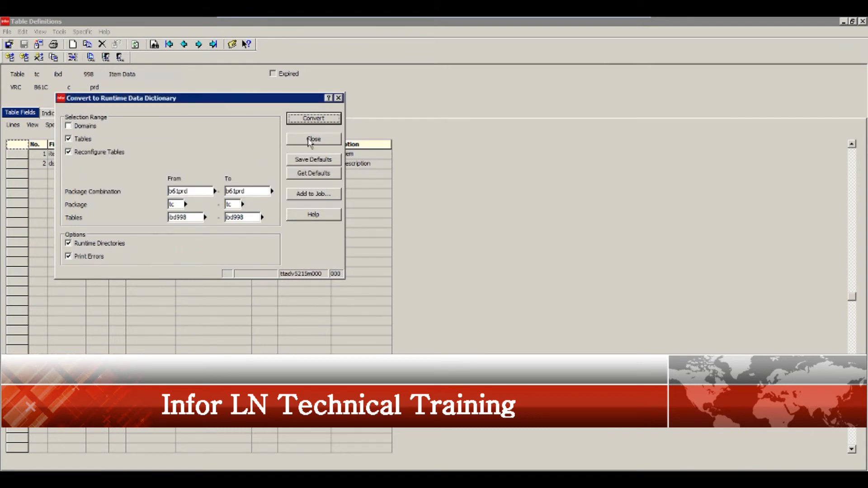
pyautogui.click(311, 140)
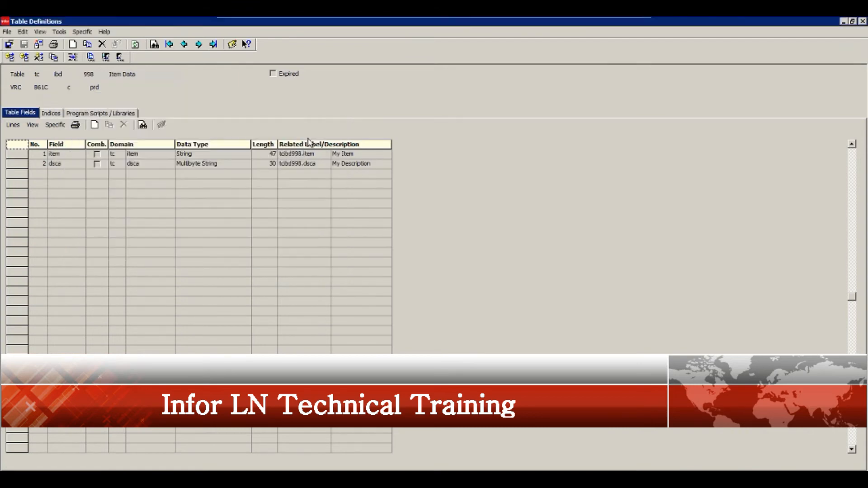
# Step: Close the Item Data table details and exit the Table Definitions session, saving on exit
pyautogui.click(862, 22)
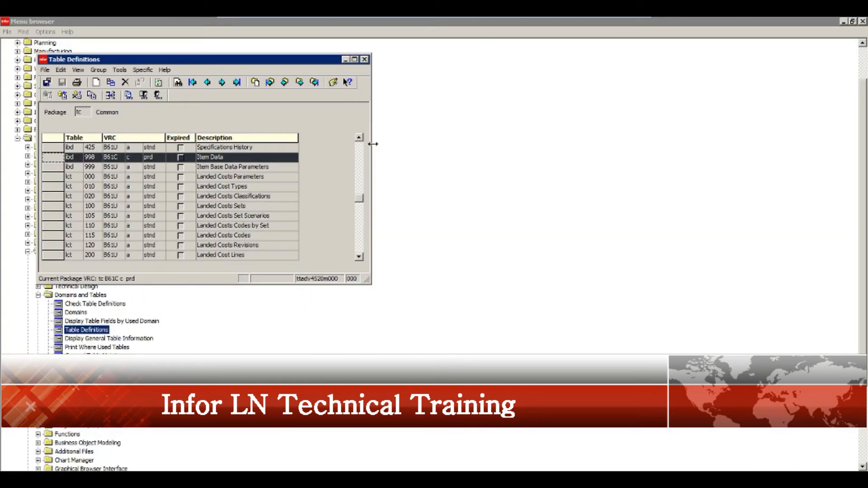
pyautogui.click(47, 82)
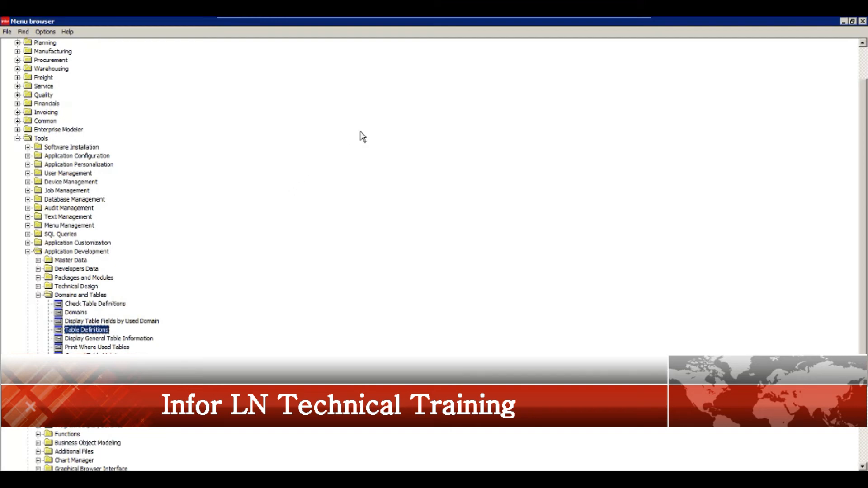
pyautogui.moveTo(528, 18)
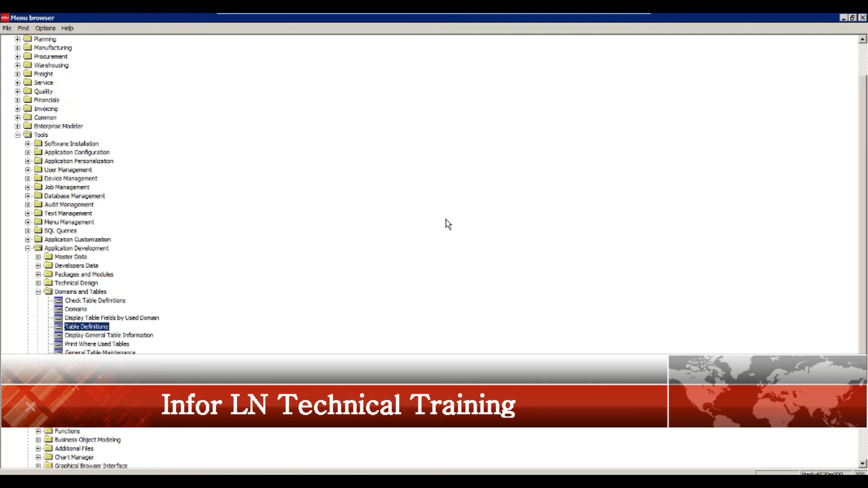
# Step: Reopen the Table Definitions session from Domains and Tables under Application Development in Tools
pyautogui.doubleClick(41, 134)
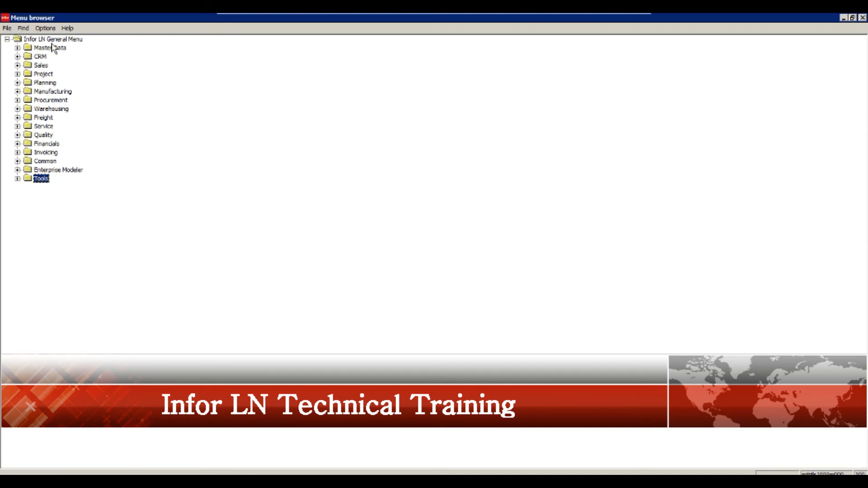
pyautogui.doubleClick(44, 183)
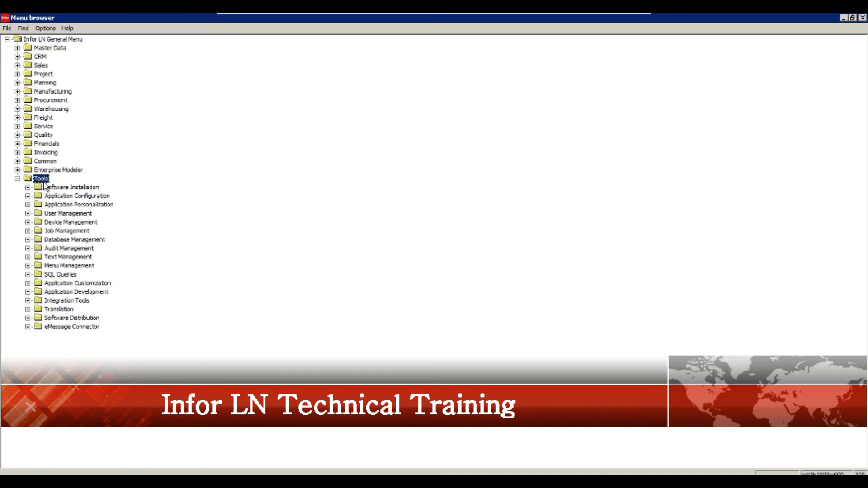
pyautogui.doubleClick(92, 293)
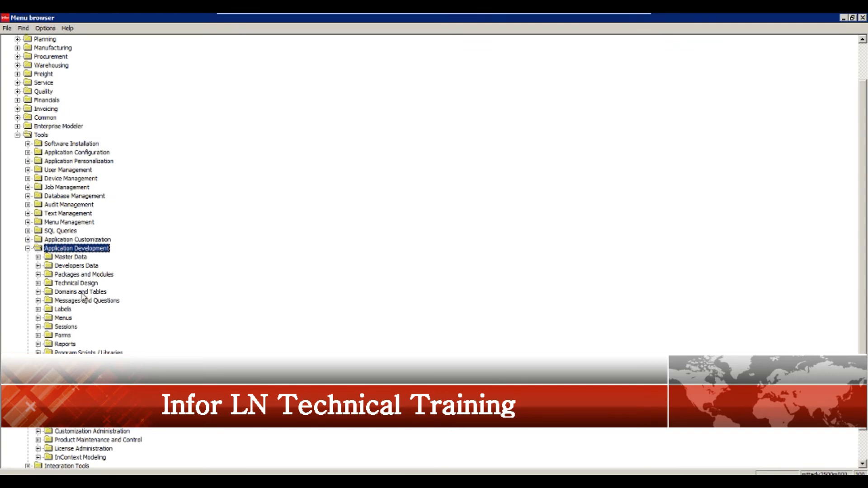
pyautogui.doubleClick(82, 292)
pyautogui.doubleClick(84, 327)
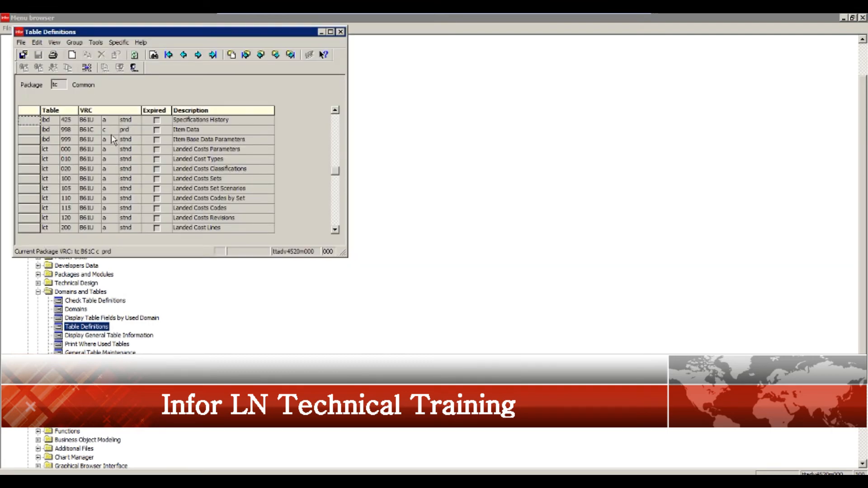
# Step: Create the Item Data table ibd998 of package tc in company 100, and close the Create Tables dialog
pyautogui.click(106, 132)
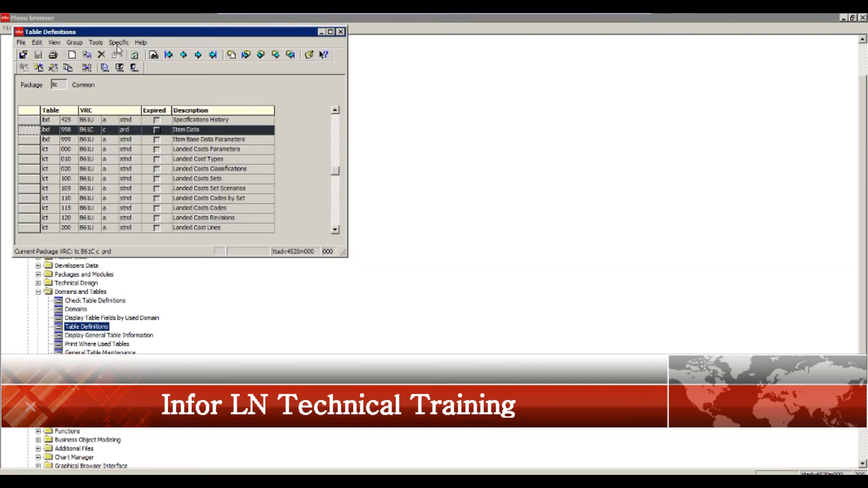
pyautogui.click(119, 43)
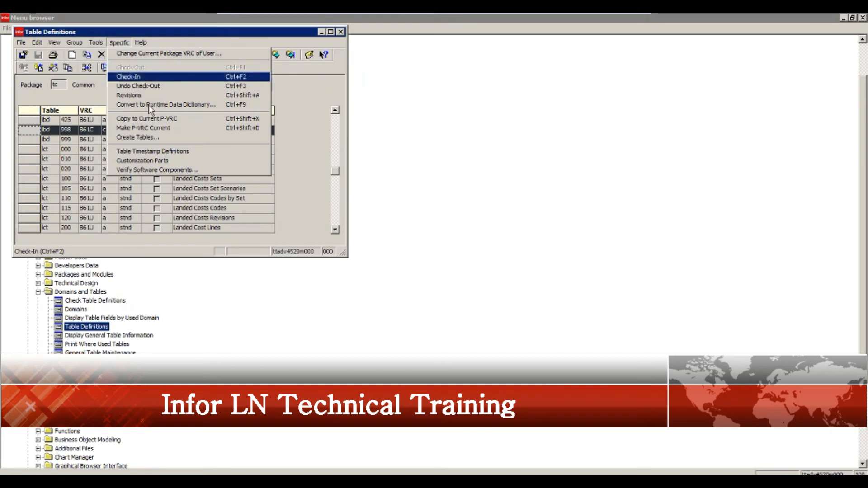
pyautogui.click(157, 138)
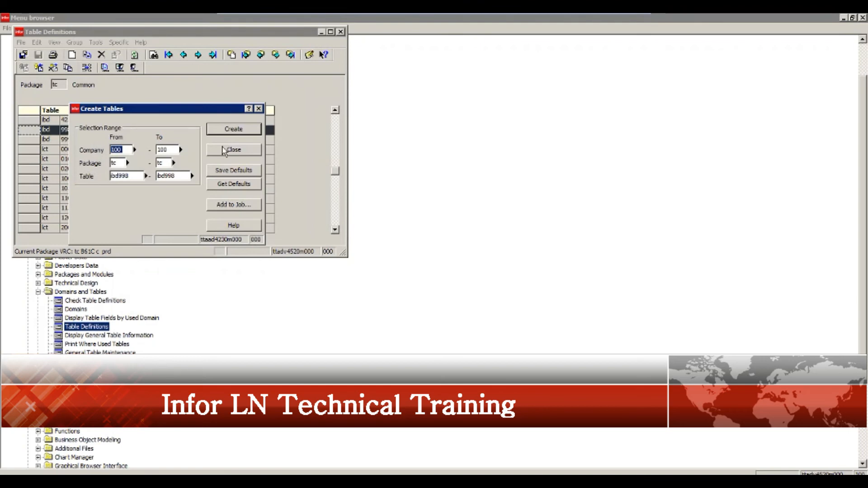
pyautogui.click(224, 133)
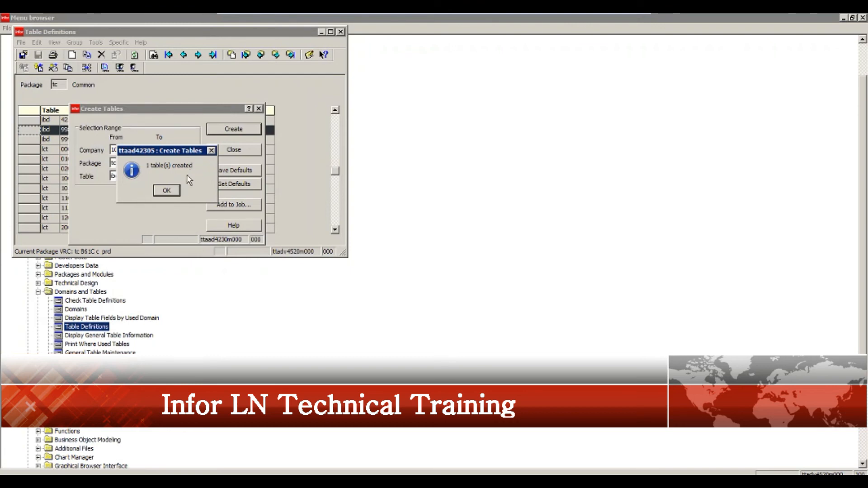
pyautogui.click(166, 191)
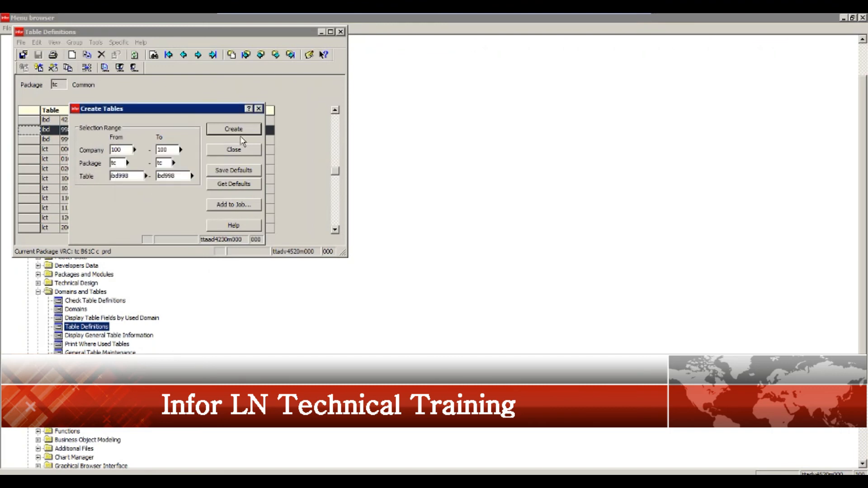
pyautogui.click(238, 150)
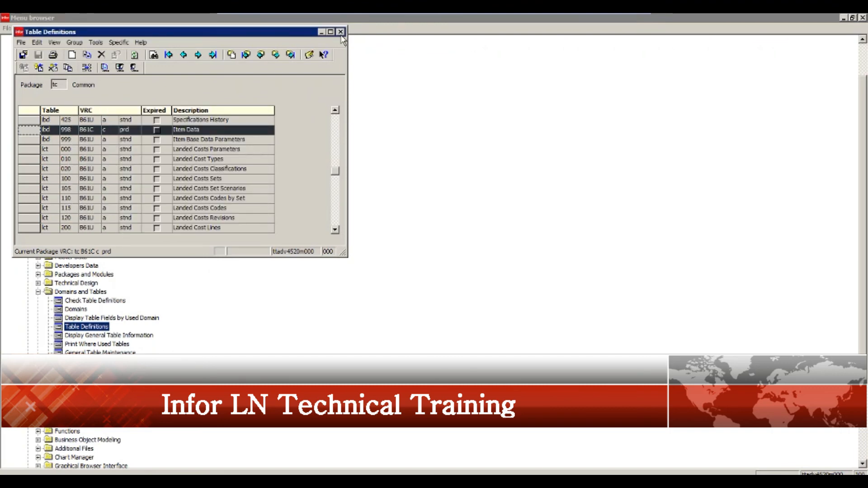